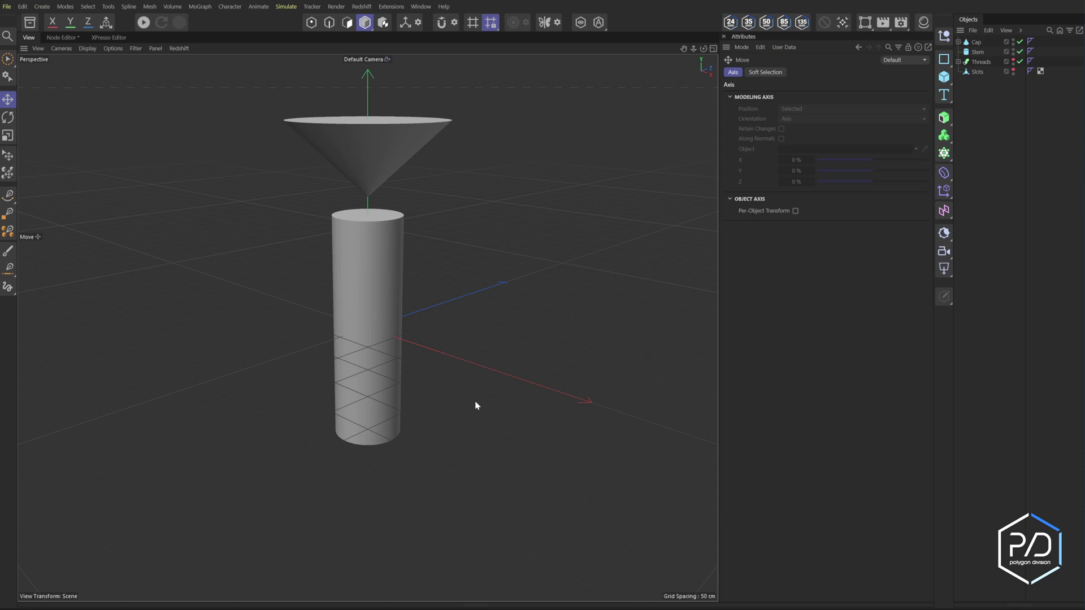
Step: Add a Legacy Boole object to the scene and delete it
key("shift+c")
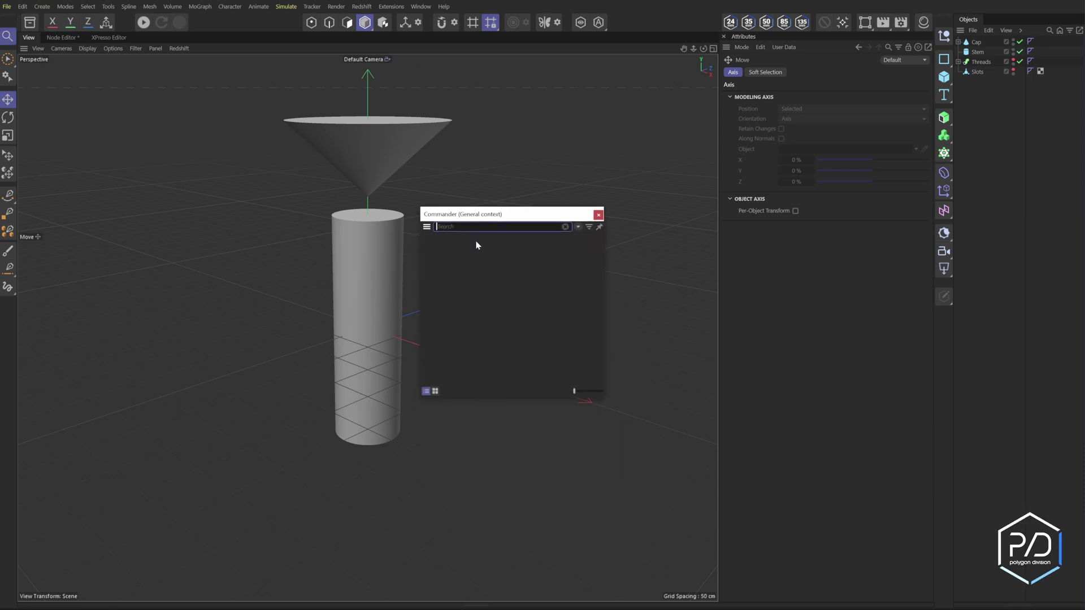
type("boole")
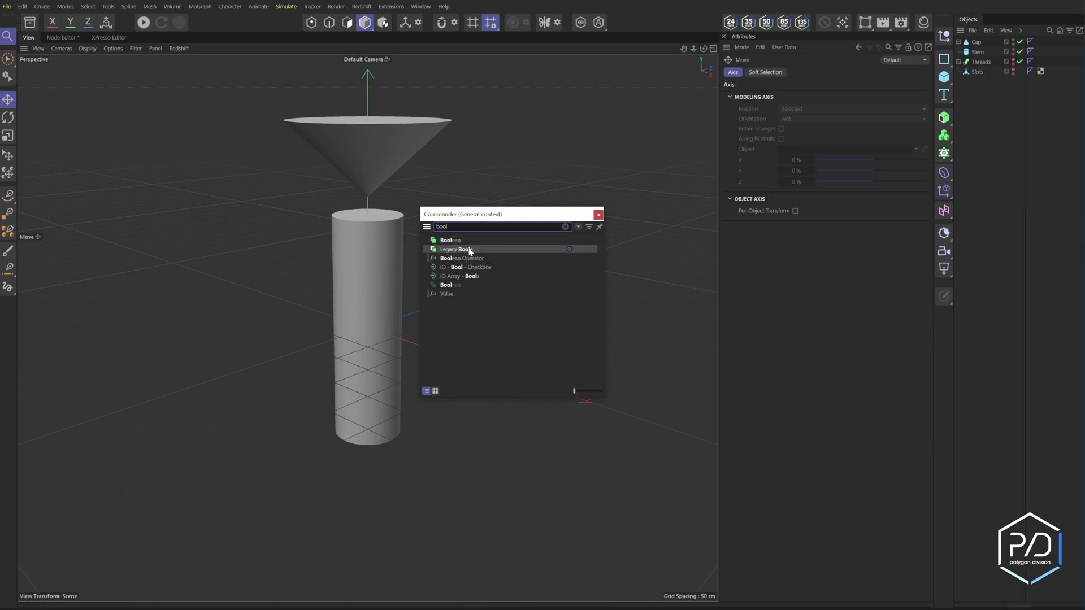
left_click(478, 247)
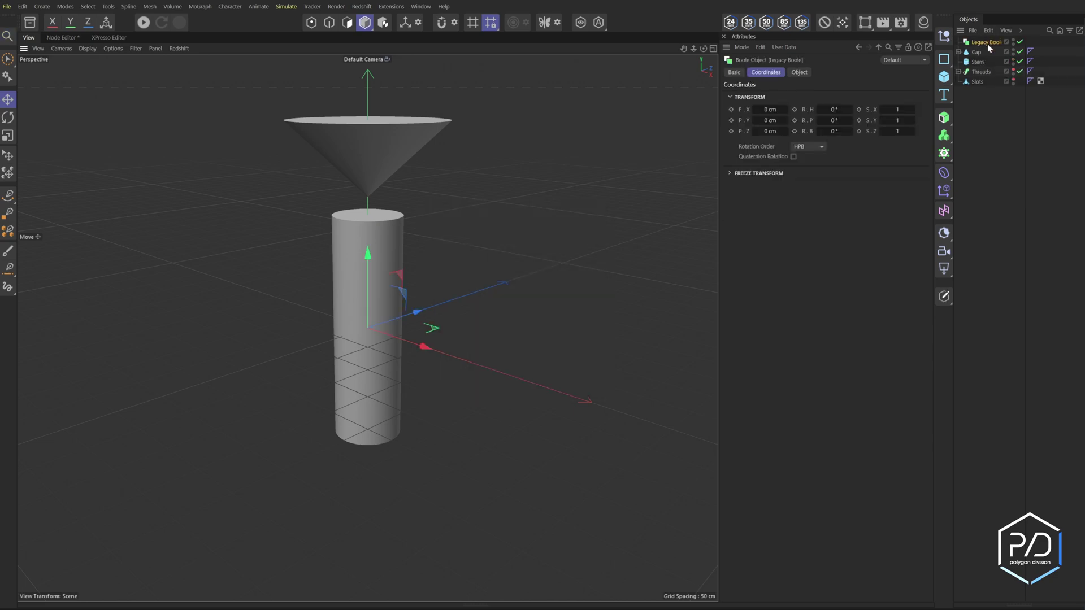
key("Delete")
left_click(944, 118)
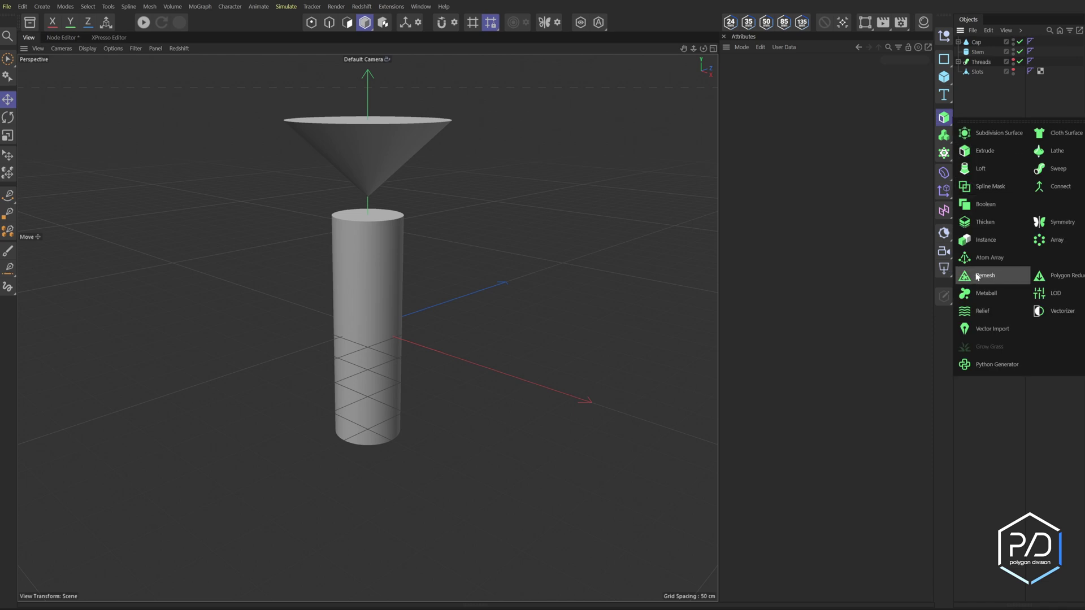
left_click(65, 6)
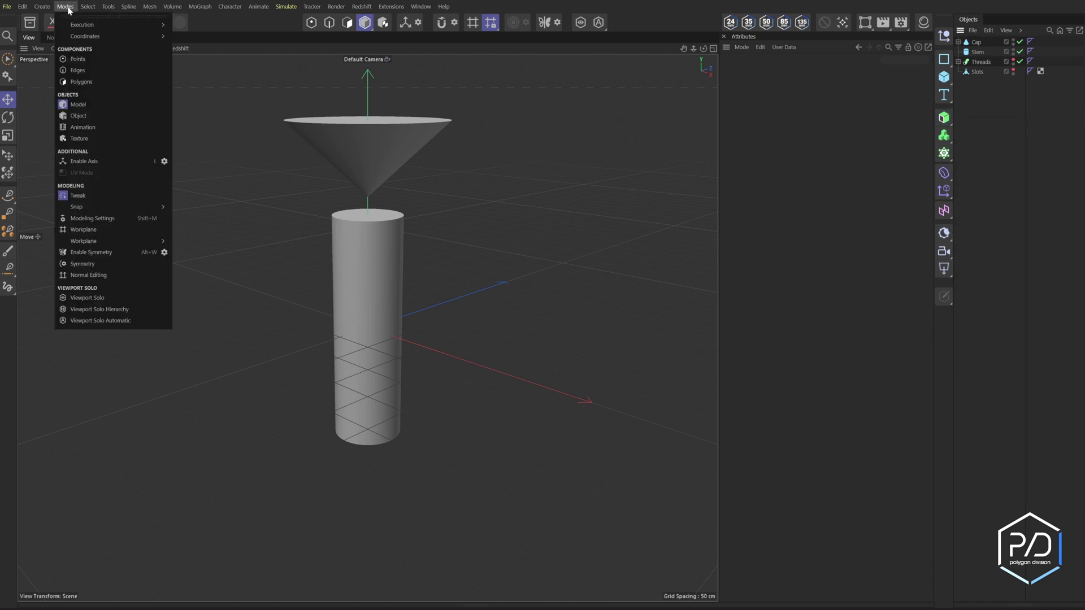
mouse_move(62, 85)
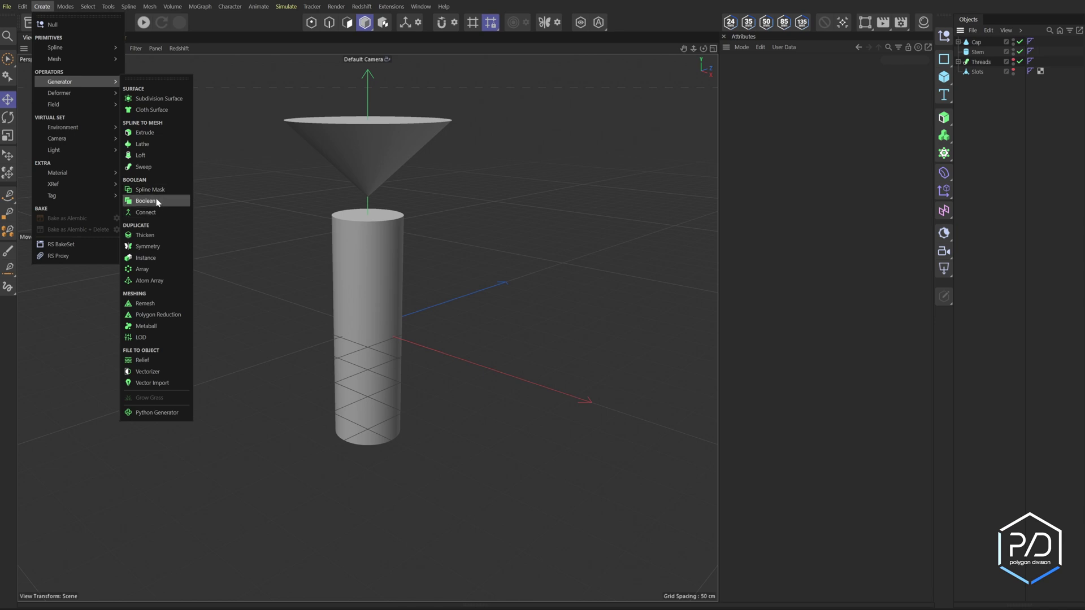
left_click(262, 238)
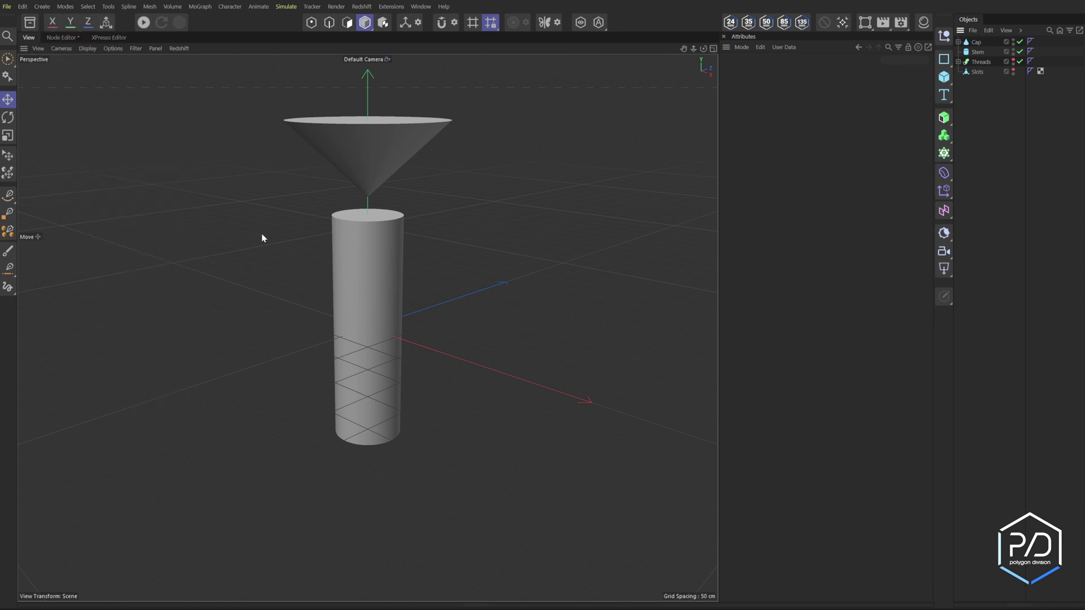
key("shift+c")
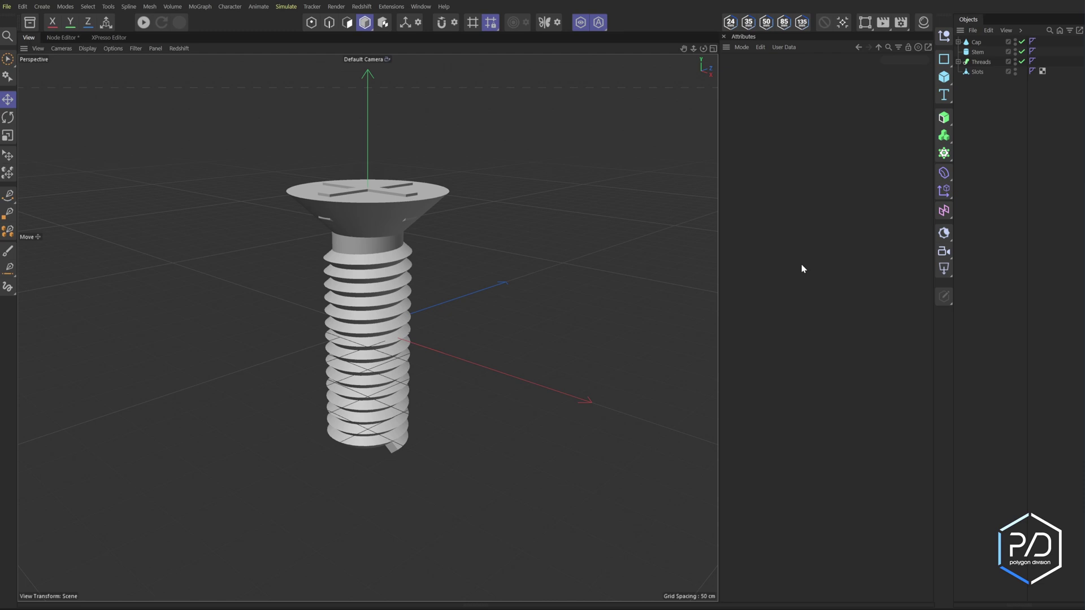
Step: Expand the Cap cone in the object hierarchy and enable its Bevel deformer
left_click(978, 43)
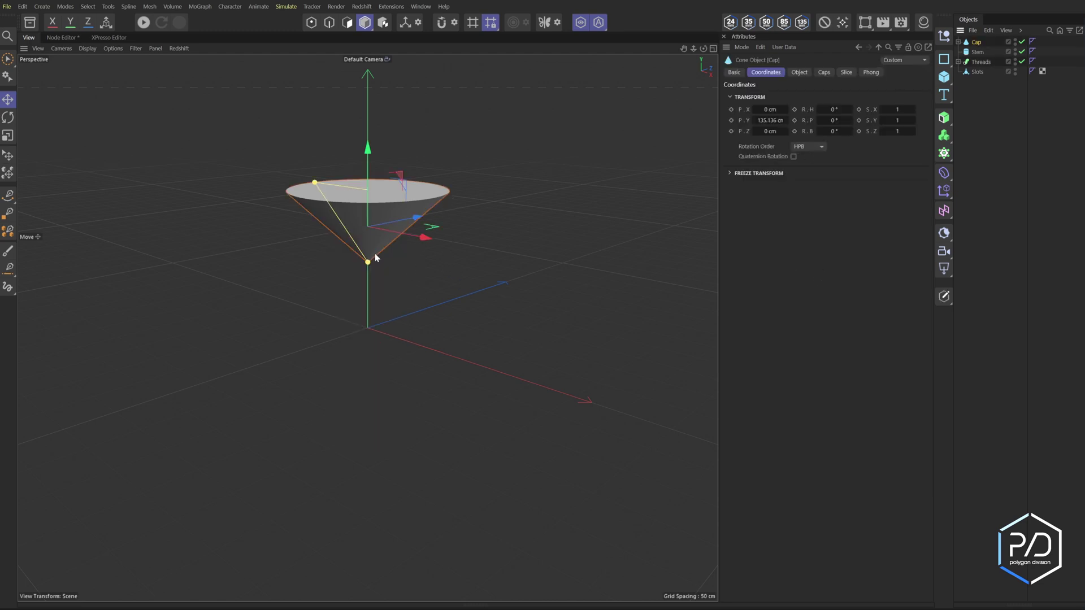
left_click(958, 42)
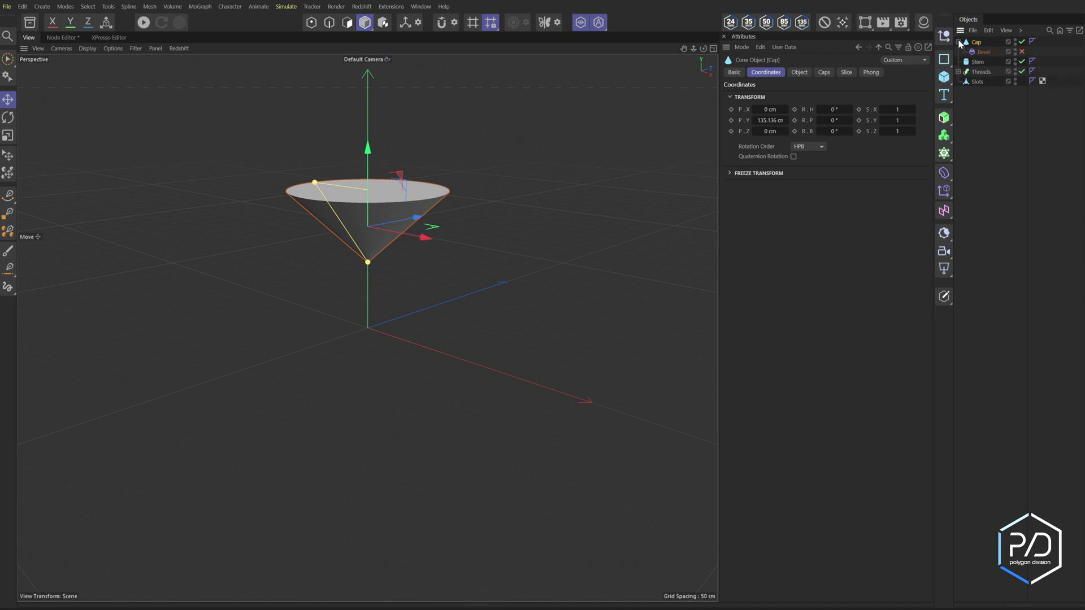
left_click(1021, 52)
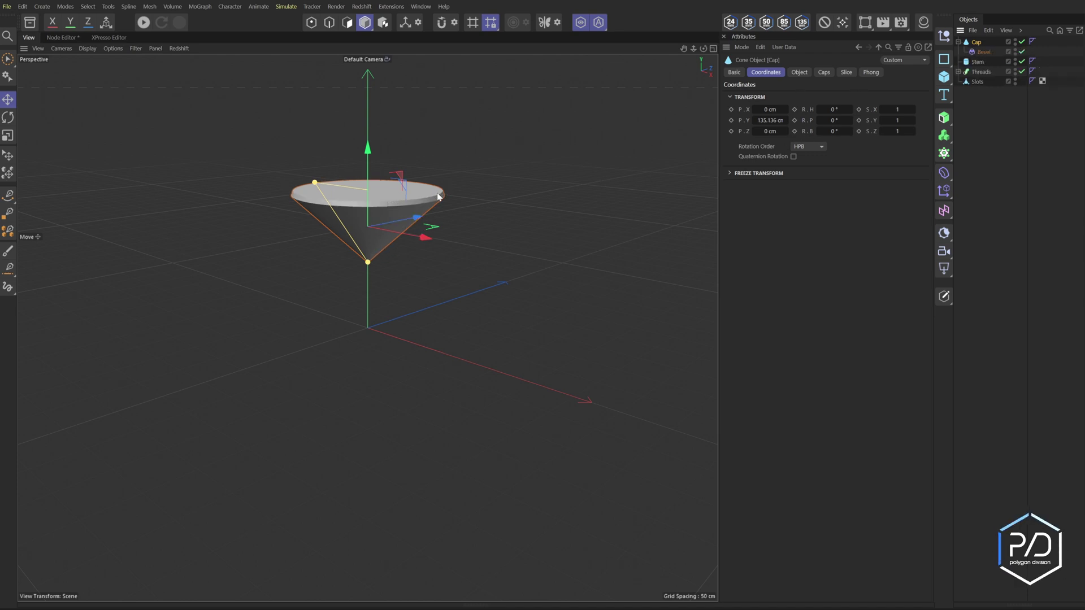
Step: Inspect the Threads sweep with its child splines and the Slots polygon object, then show the whole screw without a selection
left_click(981, 72)
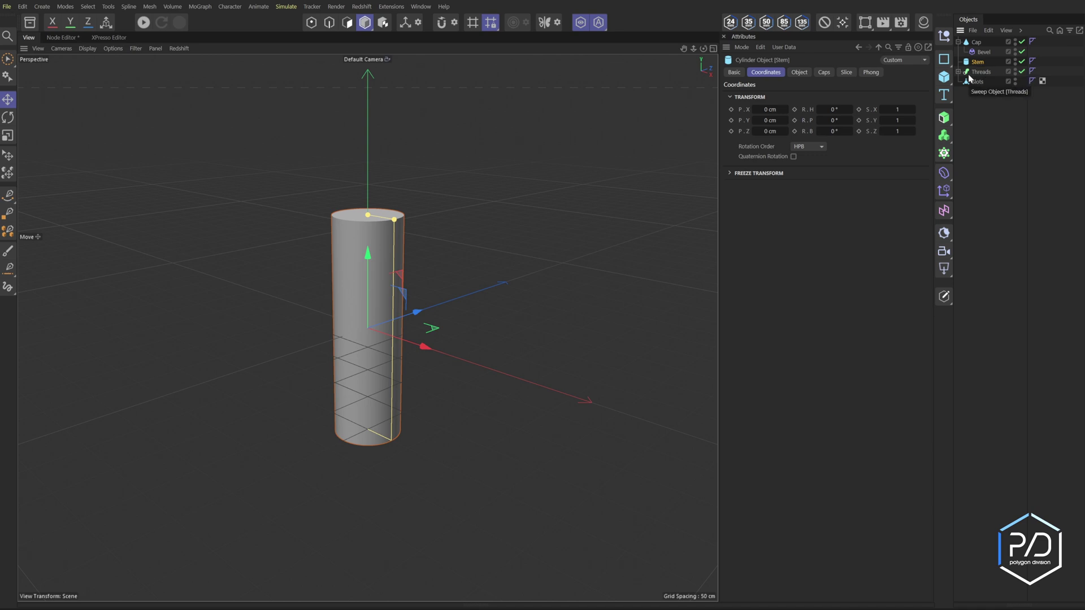
left_click_drag(691, 50, 704, 47)
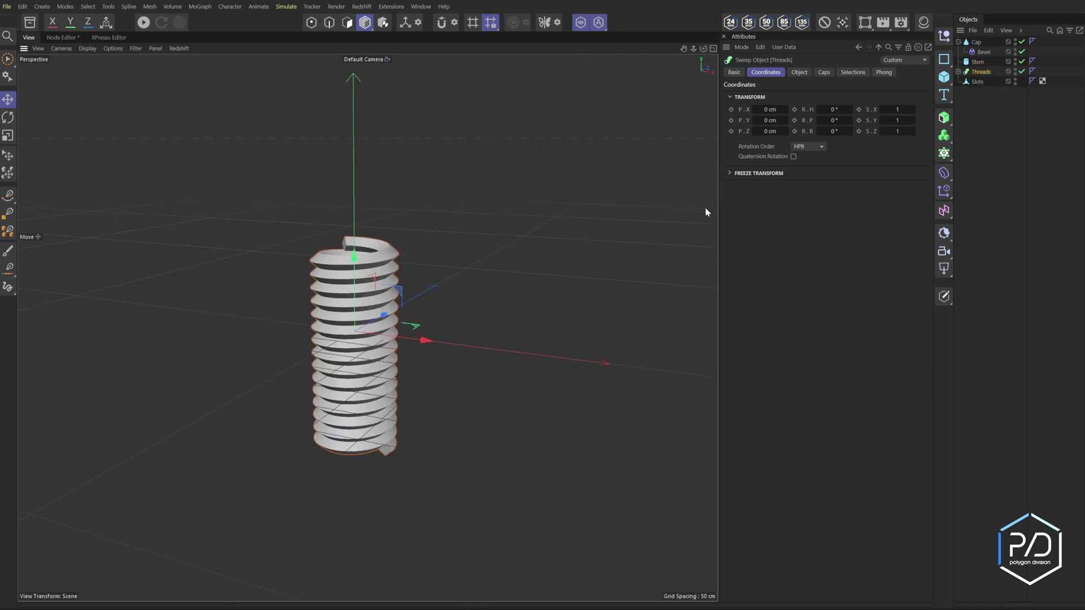
left_click(958, 72)
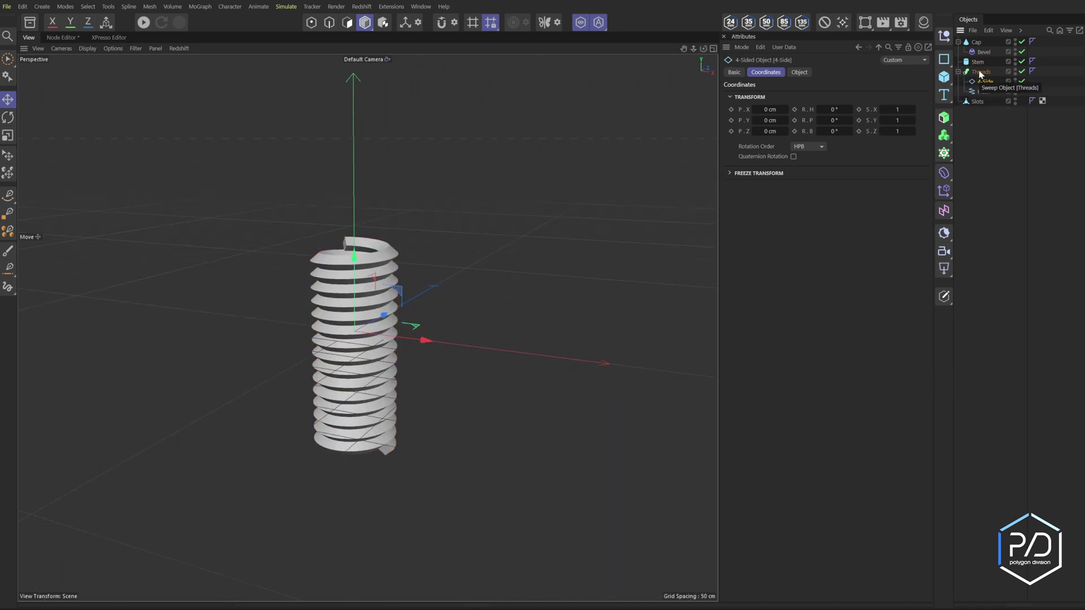
left_click(959, 72)
left_click(976, 81)
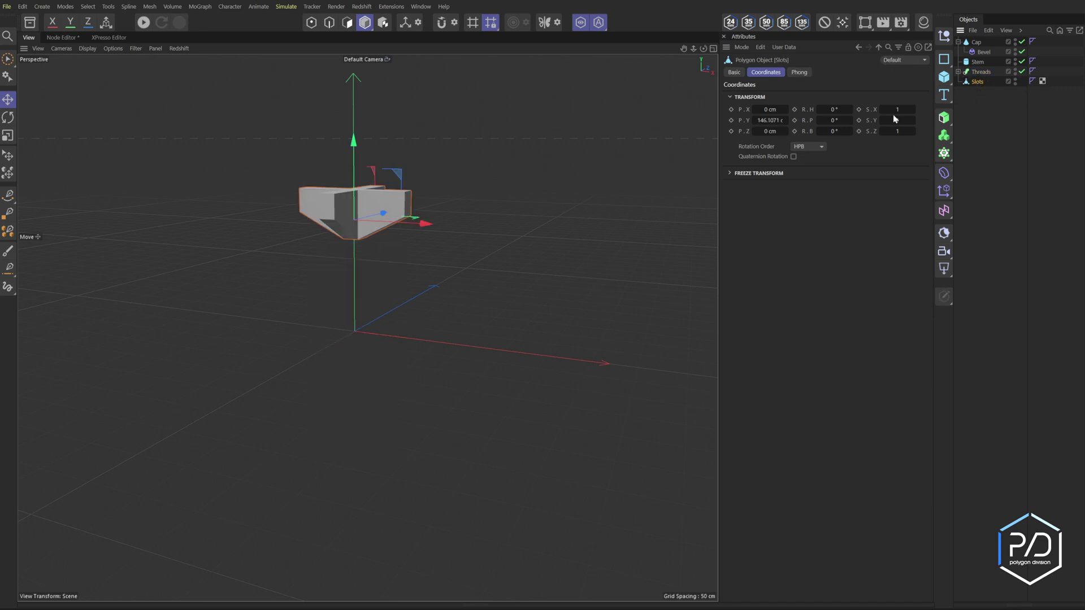
mouse_move(703, 48)
left_mouse_down()
mouse_move(706, 113)
mouse_move(702, 54)
left_mouse_up()
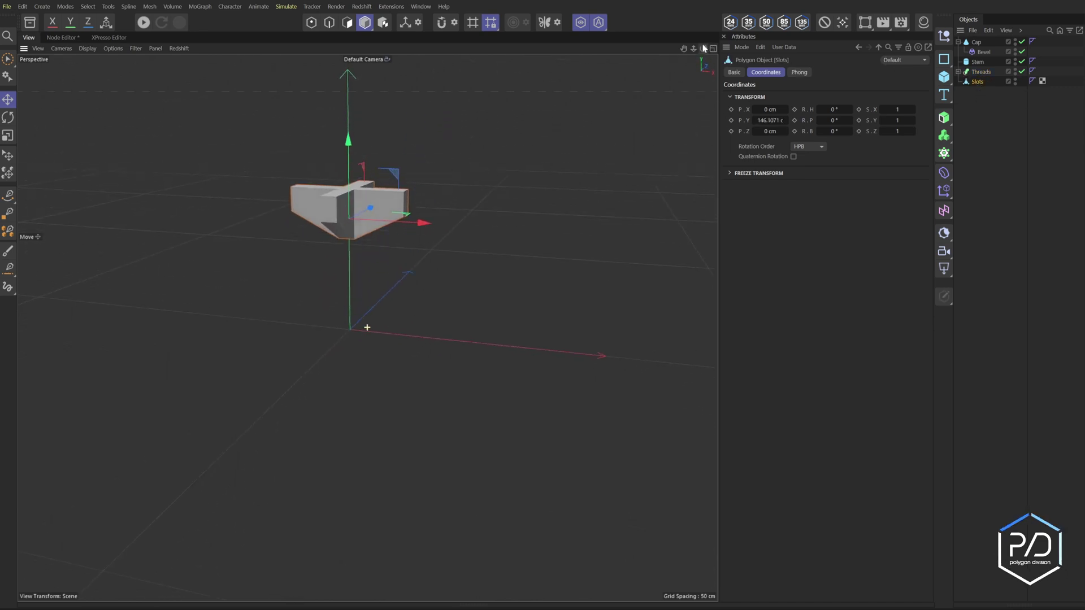
scroll(405, 276, "up", 4)
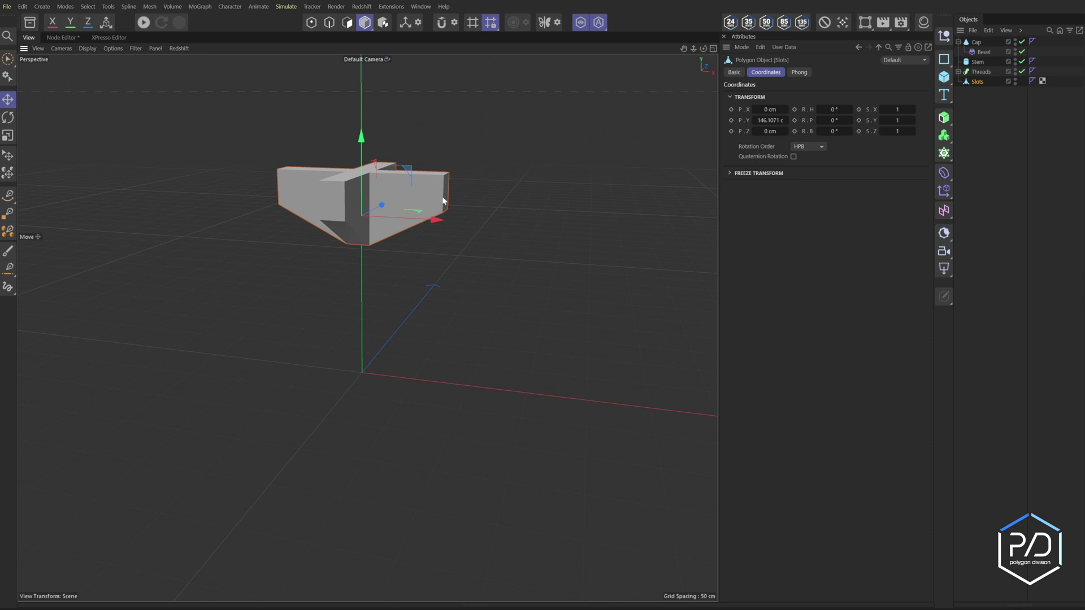
left_click(393, 237)
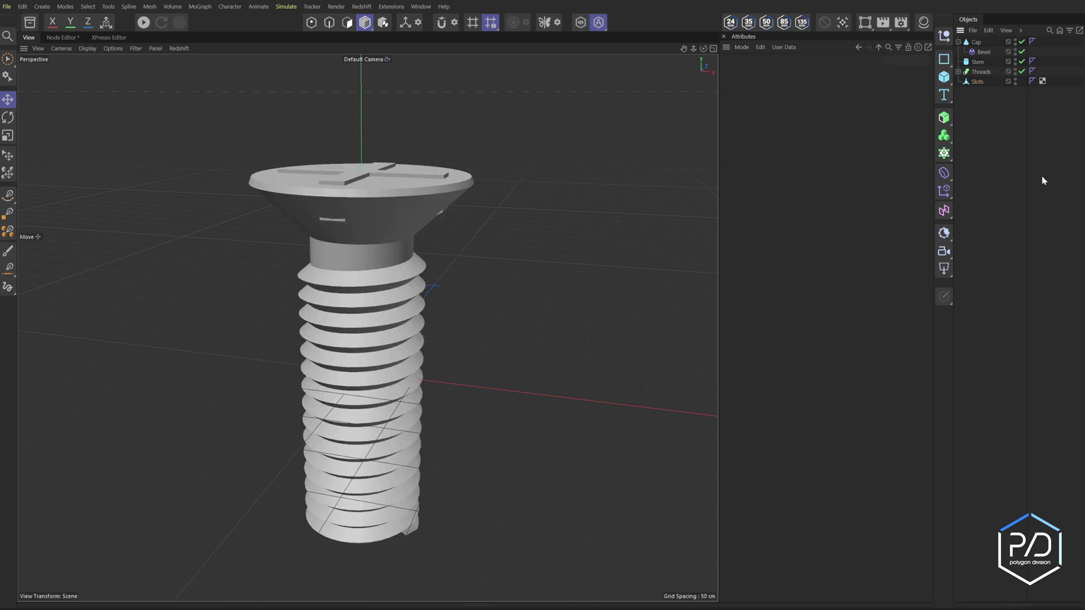
Step: Add a Boolean generator containing the Cap and Stem, and show its object properties
left_click(959, 42)
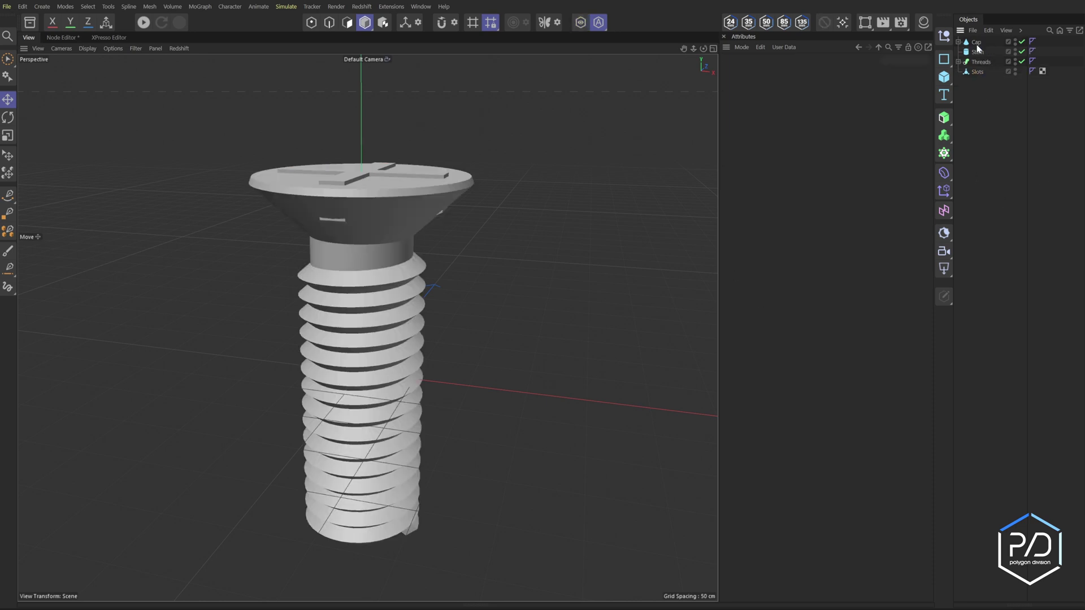
left_click(976, 42)
left_click(1022, 106)
left_click(944, 117)
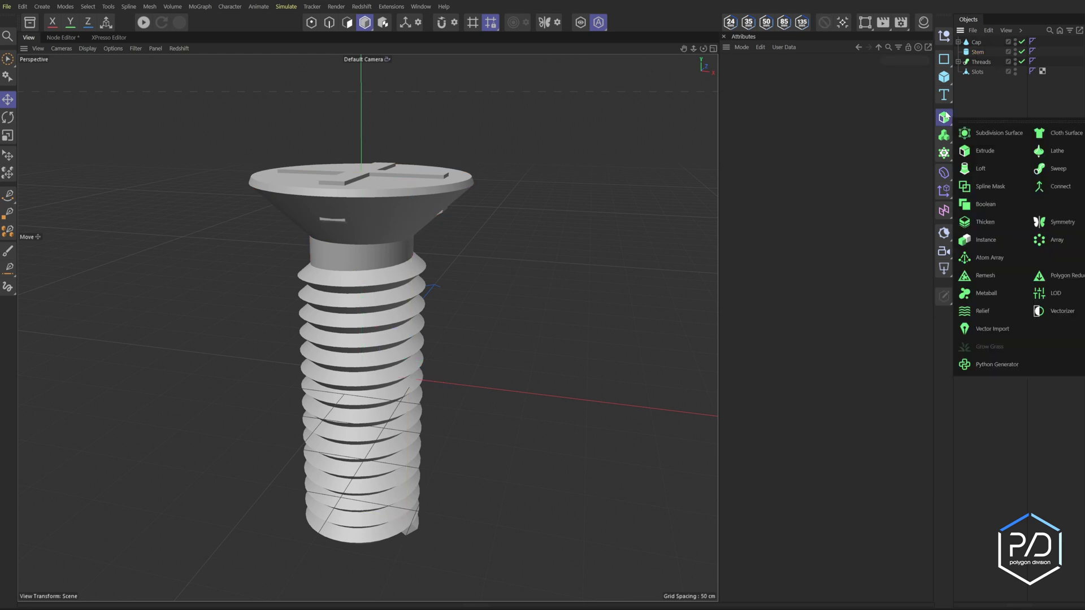
left_click(986, 205)
left_click_drag(982, 51, 983, 61)
left_click(799, 72)
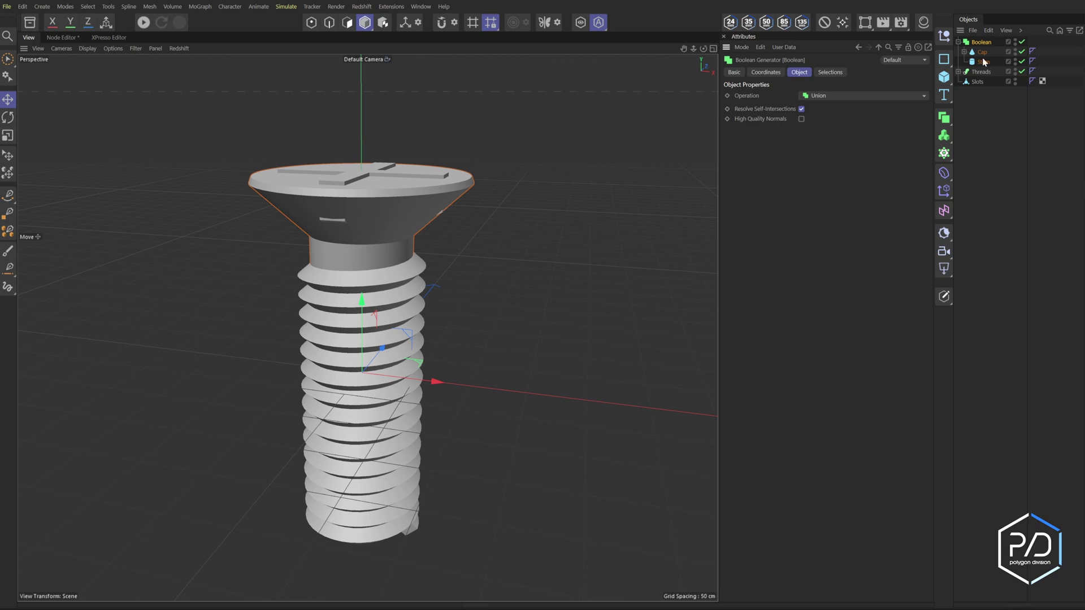
Step: Nest the Threads sweep under the Boolean generator and give it a Boolean tag with the operation set to Subtract
left_click_drag(984, 61, 985, 66)
left_click(996, 70)
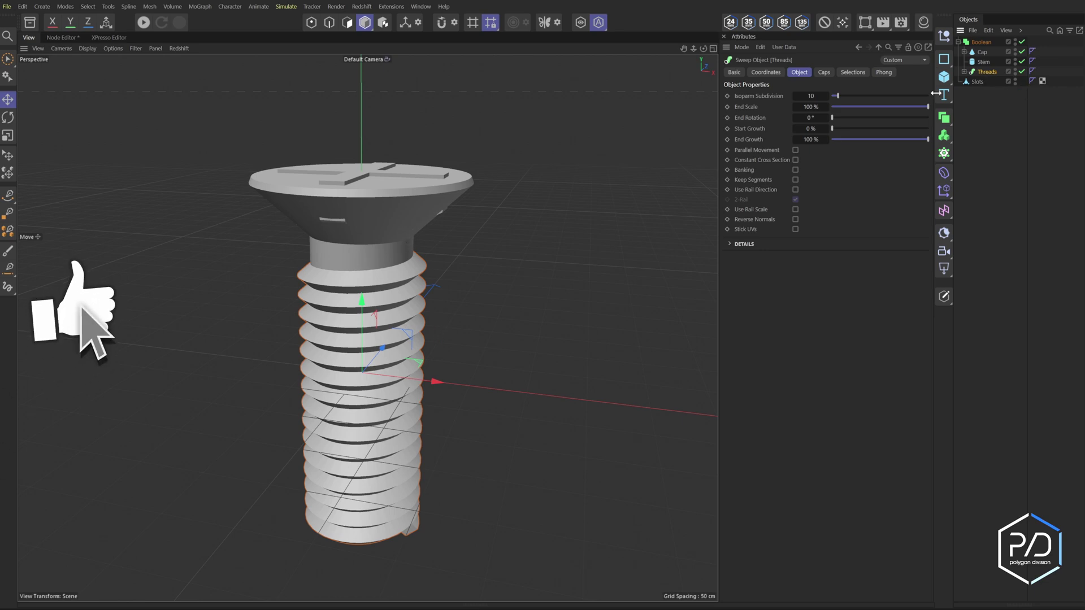
right_click(987, 74)
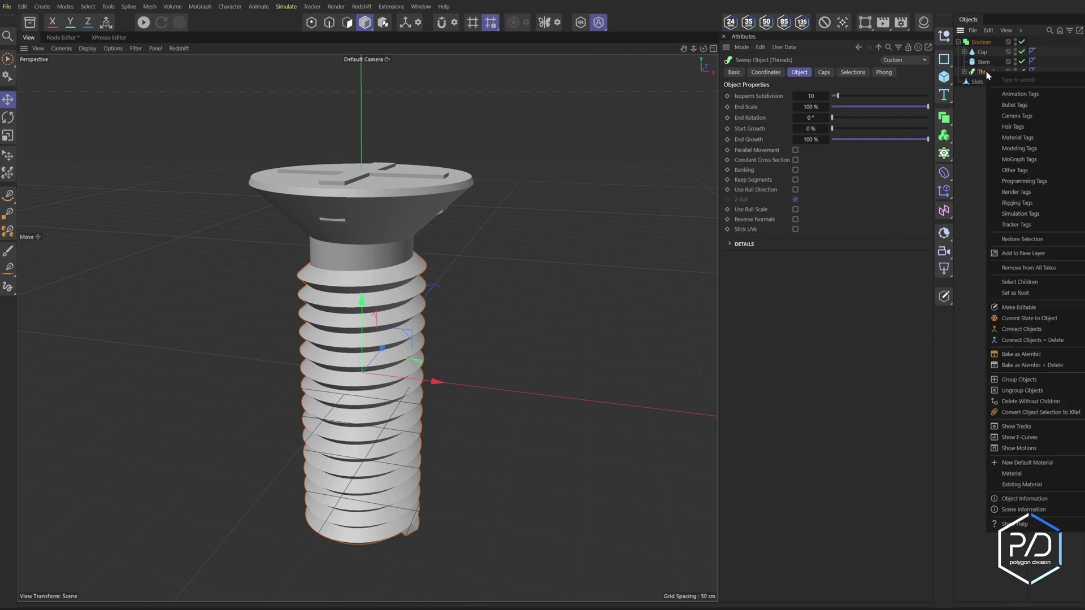
left_click(1020, 148)
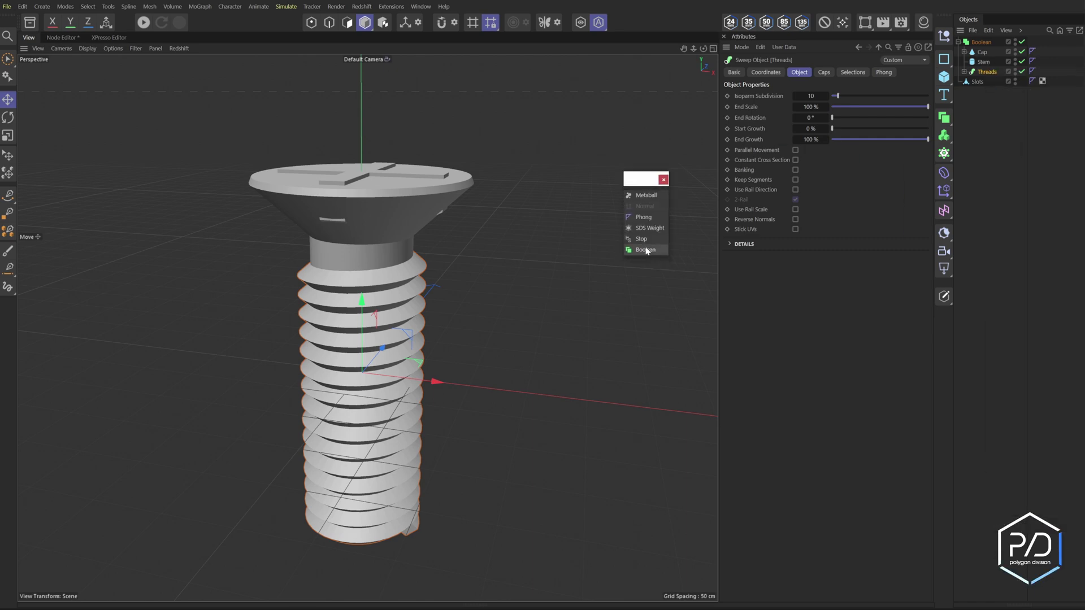
left_click(646, 250)
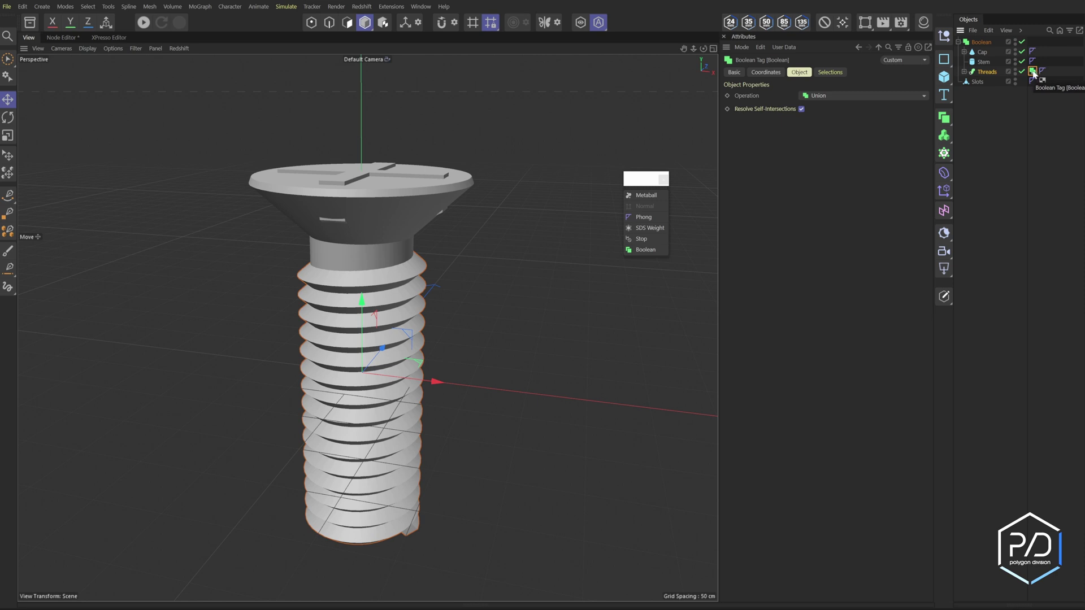
left_click(848, 96)
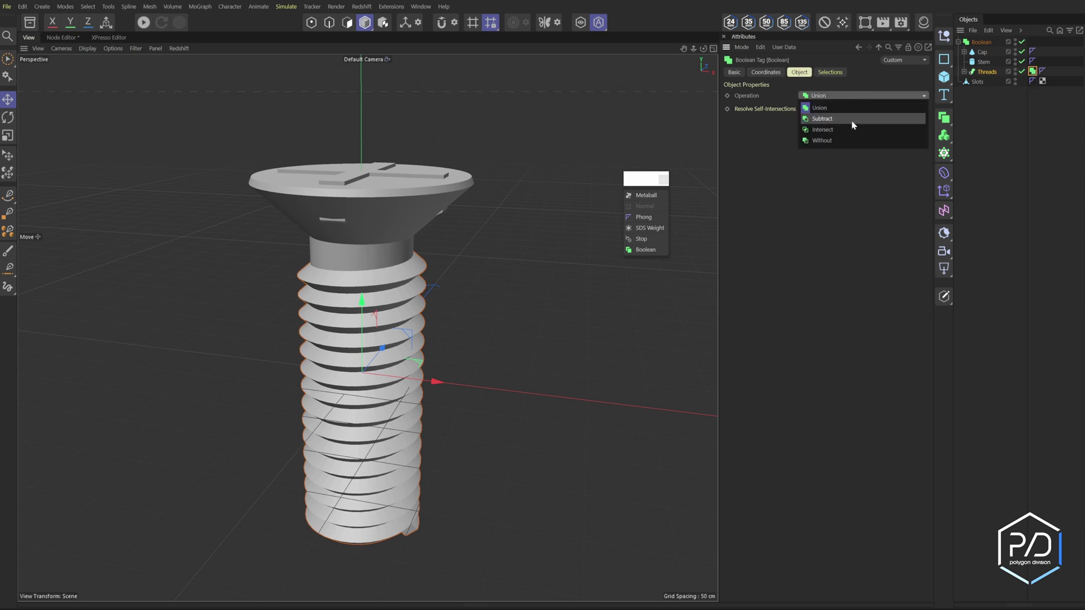
left_click(850, 118)
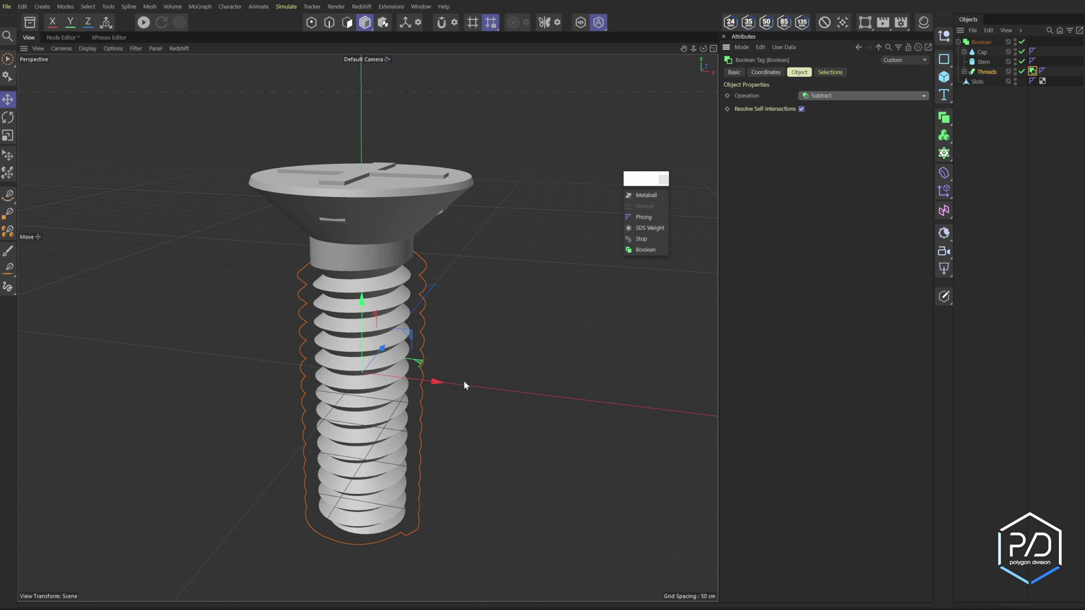
Step: Nest the Slots object under the Boolean generator and give it a Boolean tag with the operation set to Subtract
left_click(983, 81)
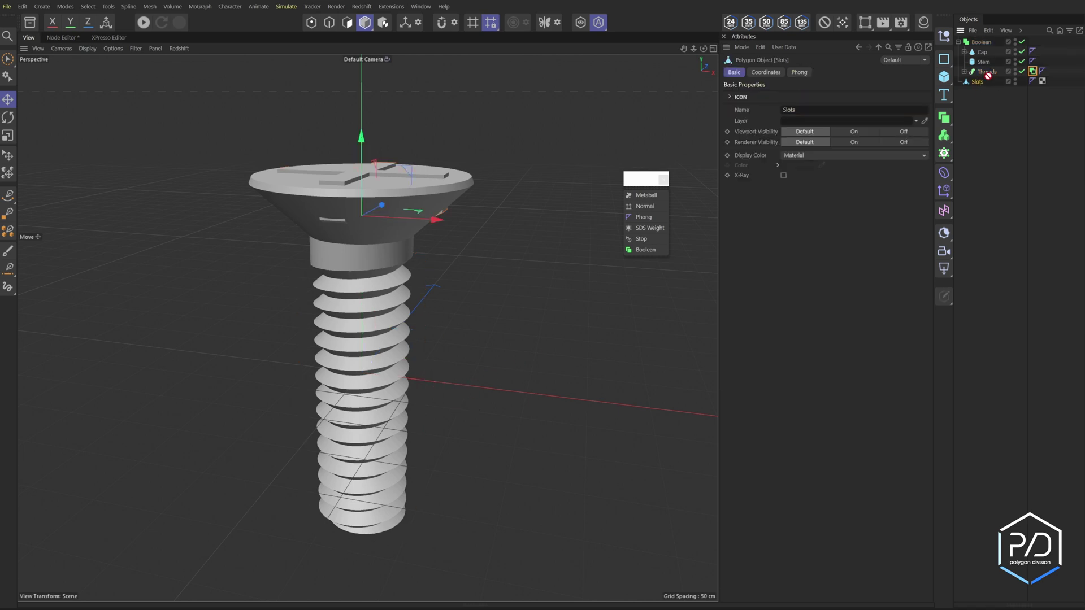
left_click(637, 249)
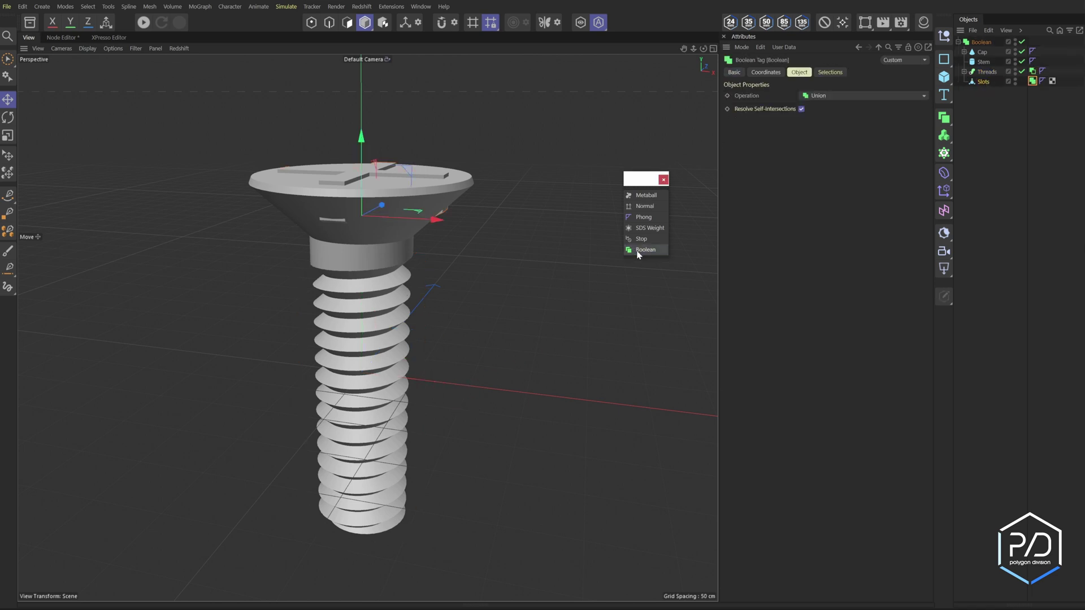
left_click(813, 95)
left_click(822, 119)
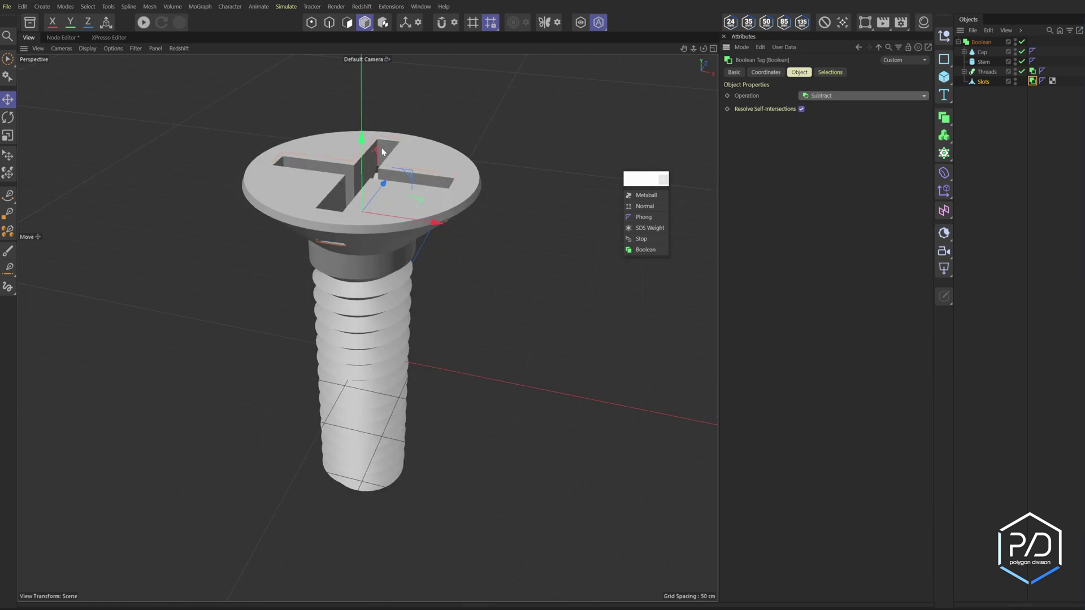
Step: Raise the Slots object slightly along the Y axis so it cuts less deeply into the cap, and clear the selection
left_click_drag(370, 141, 373, 127)
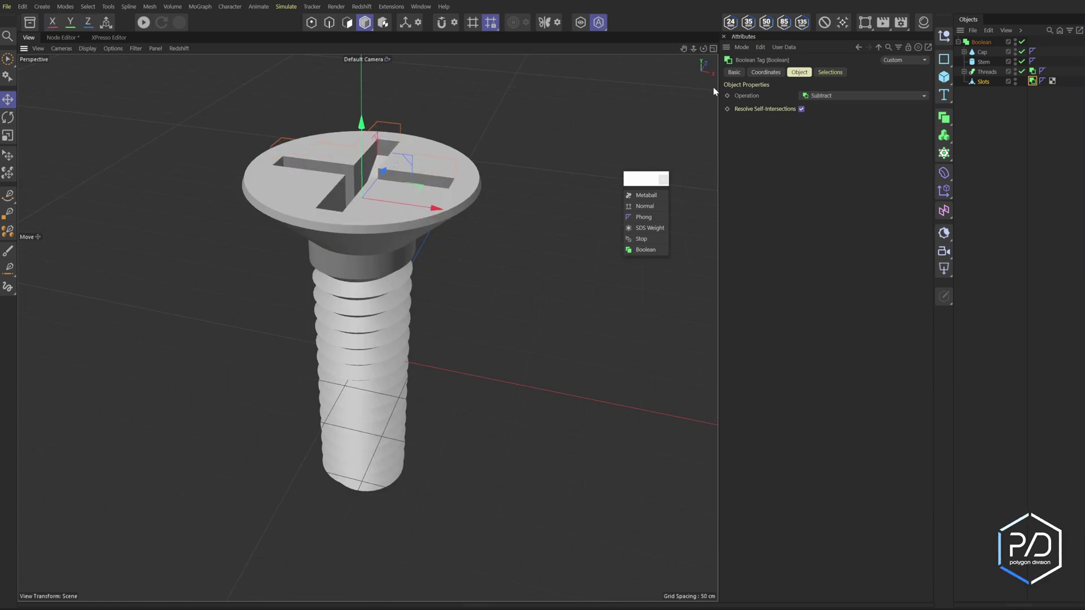
left_click(1004, 94)
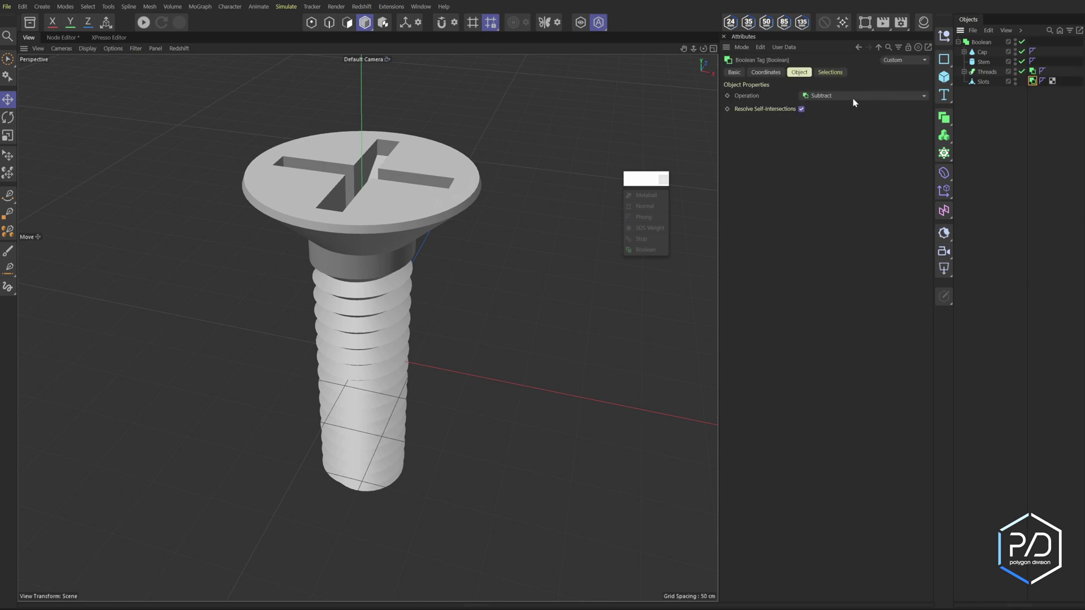
Step: Try the Intersect and Union operations on the Slots' Boolean tag and return it to Subtract
left_click(852, 97)
left_click(839, 128)
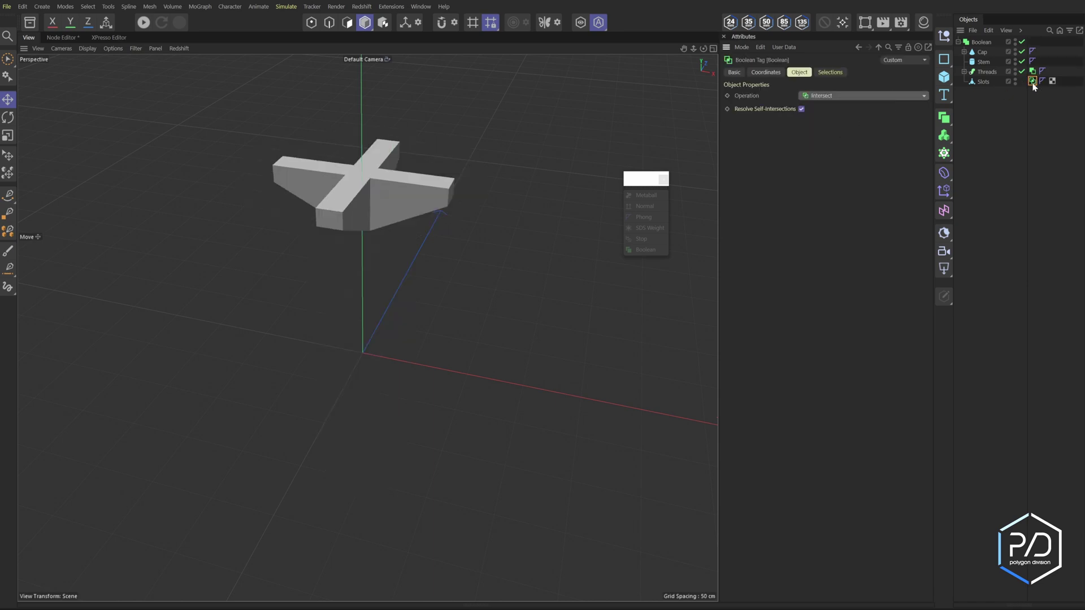
left_click(852, 97)
left_click(850, 108)
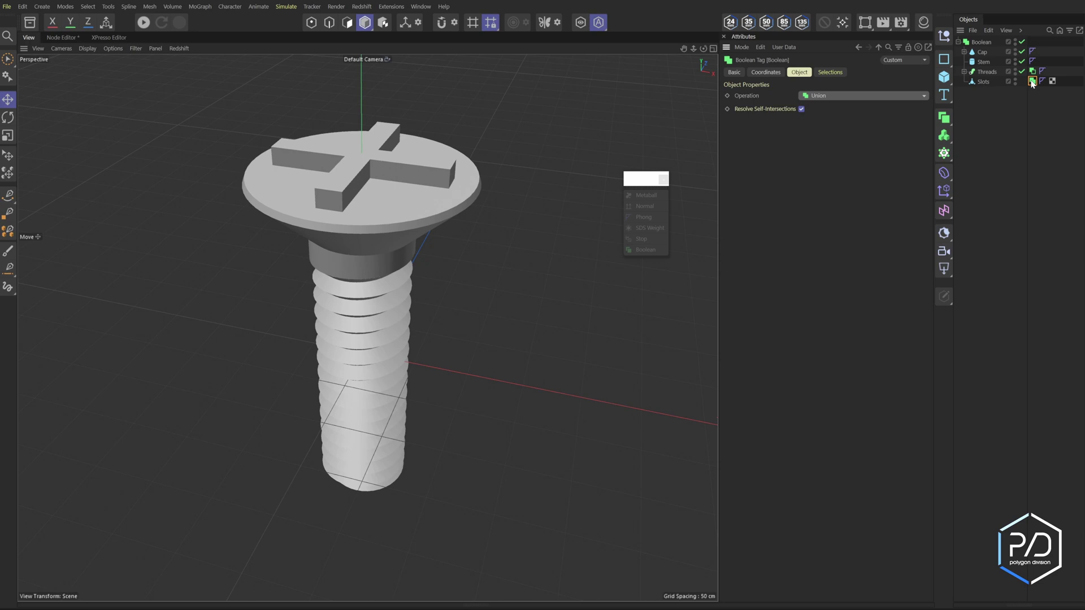
left_click(853, 96)
left_click(838, 120)
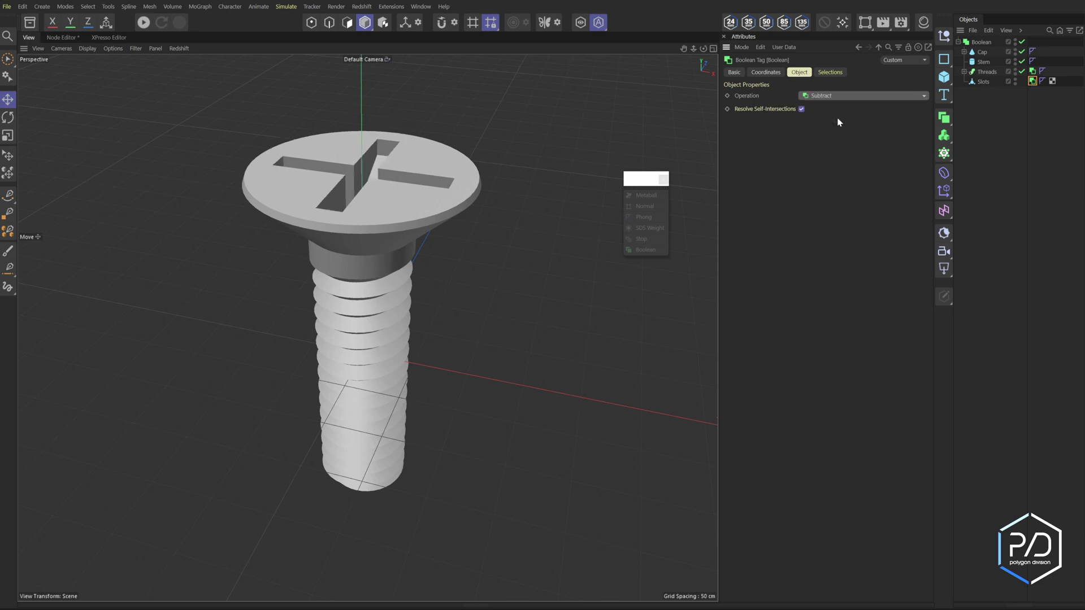
Step: Examine the combined screw's wireframe in the front view and the four-view layout, and return to the perspective view
key("F5")
key("F4")
scroll(402, 304, "up", 2)
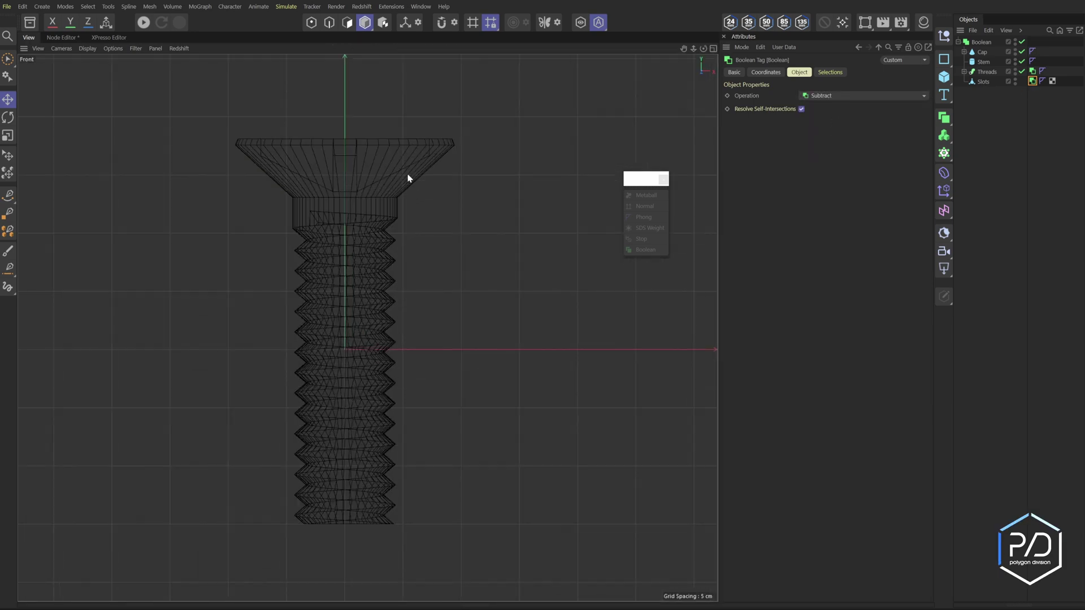
key("F5")
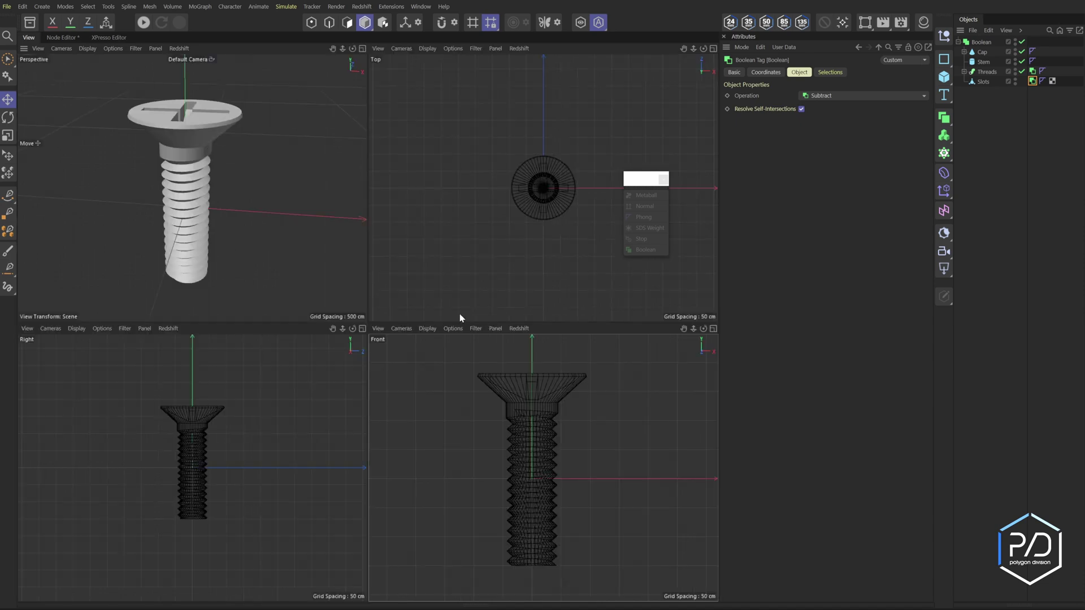
key("F1")
Step: Try the High Quality Normals option on the Boolean generator, check the cap's shading up close, and turn the option back off
left_click(982, 42)
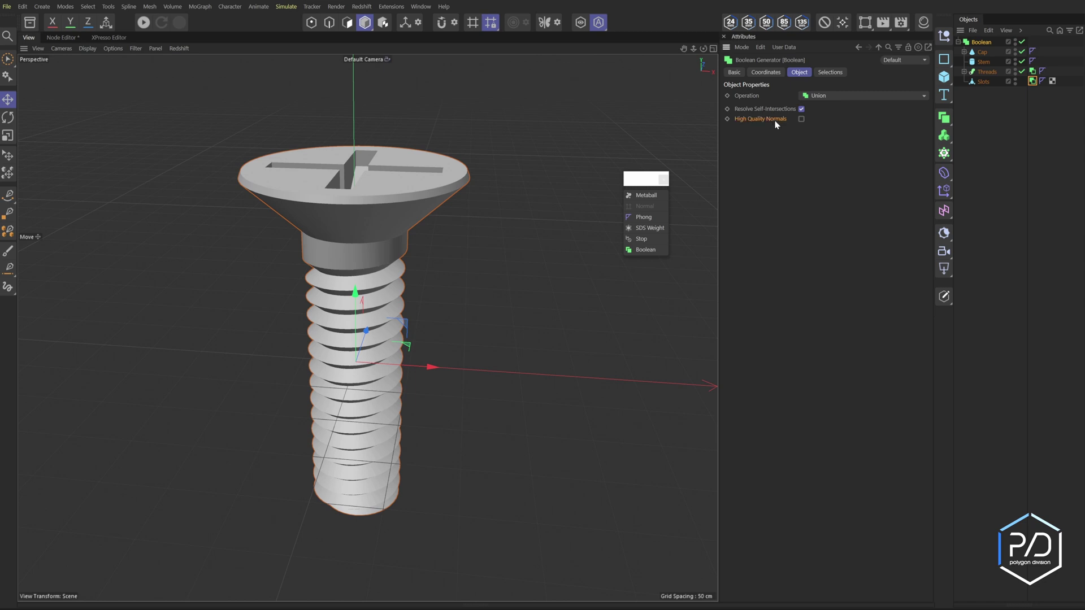
left_click(801, 119)
scroll(324, 252, "up", 5)
scroll(345, 245, "up", 2)
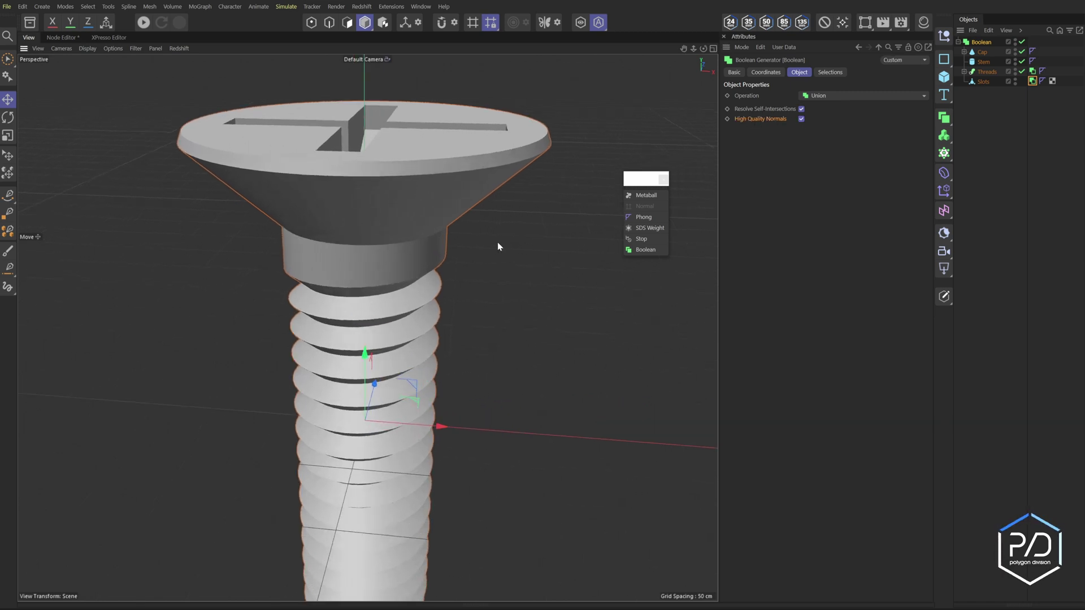
left_click(801, 120)
left_click(765, 110)
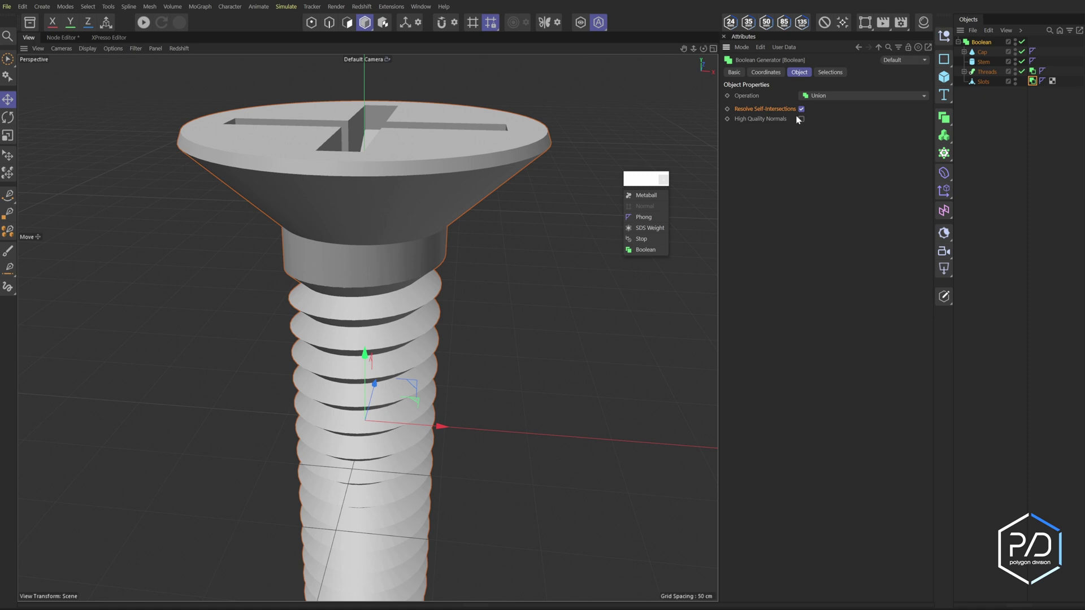
scroll(328, 295, "down", 4)
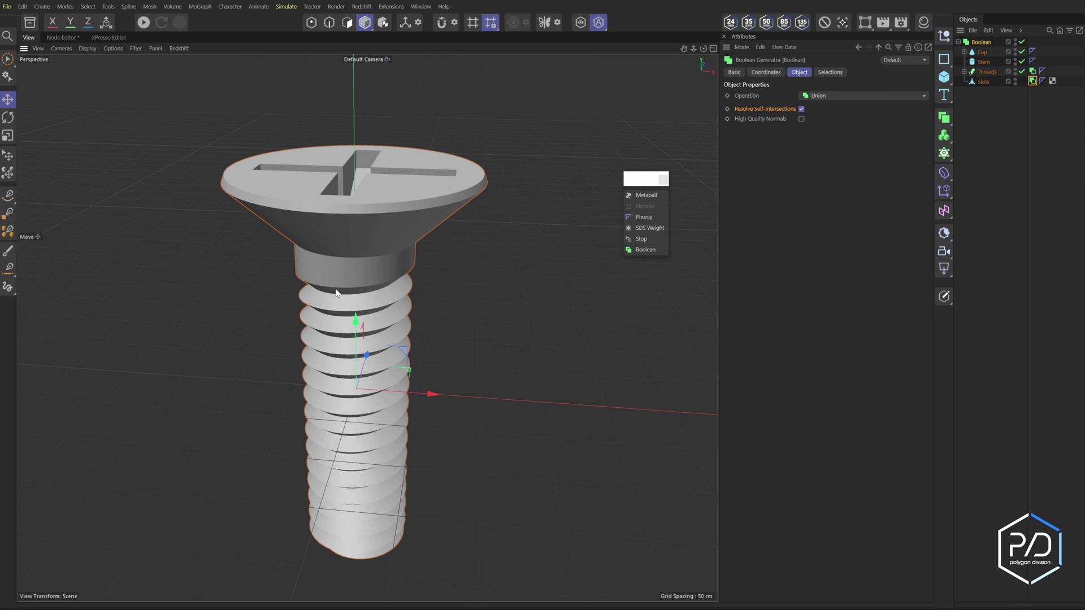